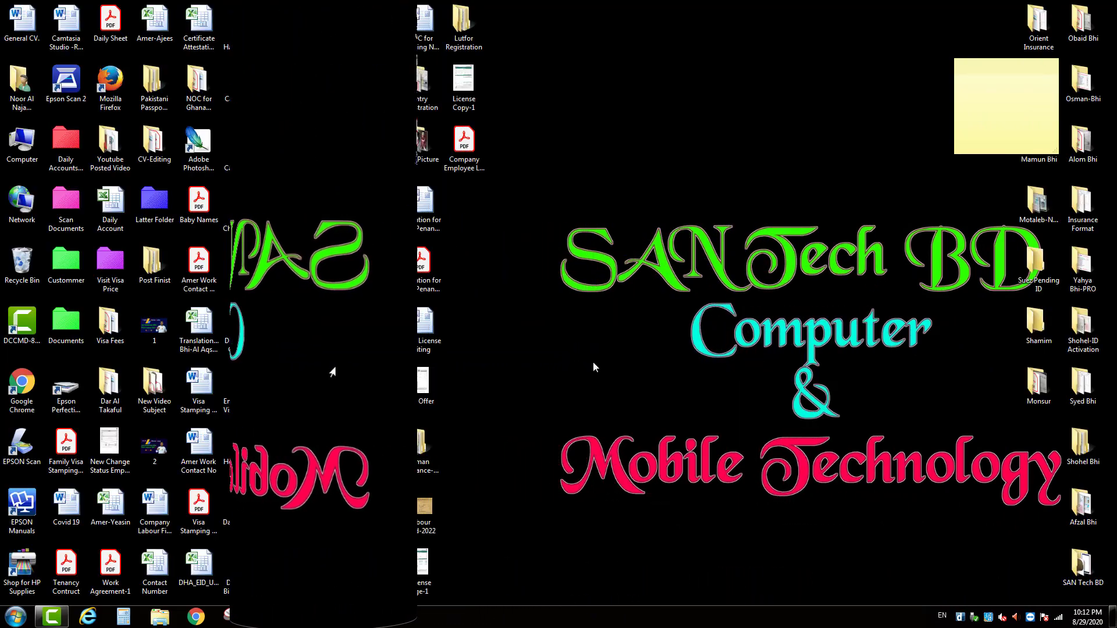
right_click(564, 342)
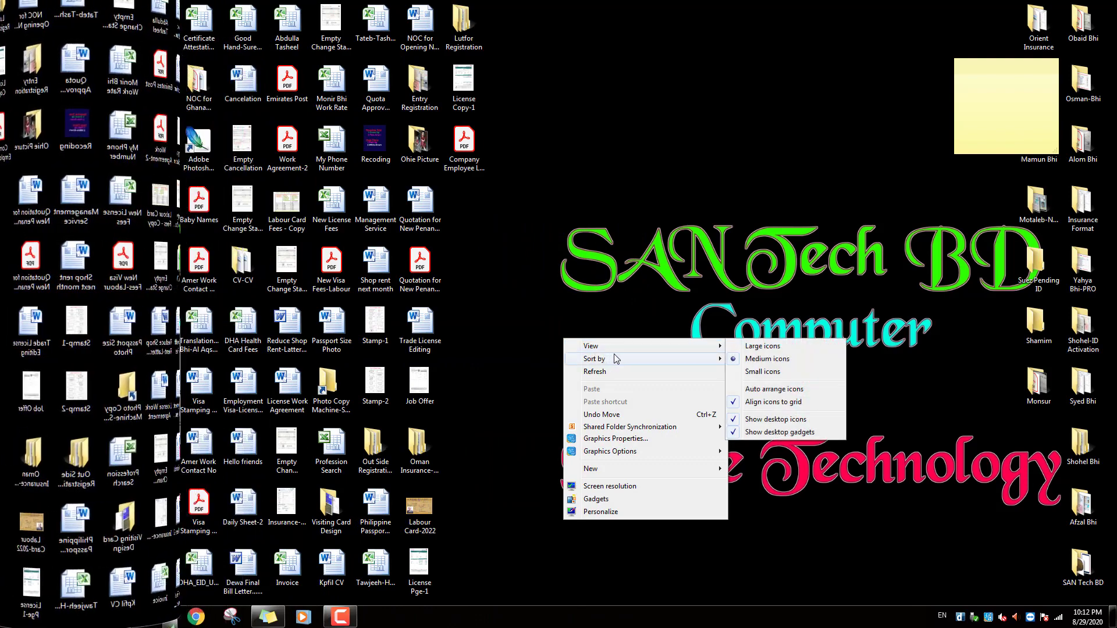
click(614, 370)
right_click(576, 353)
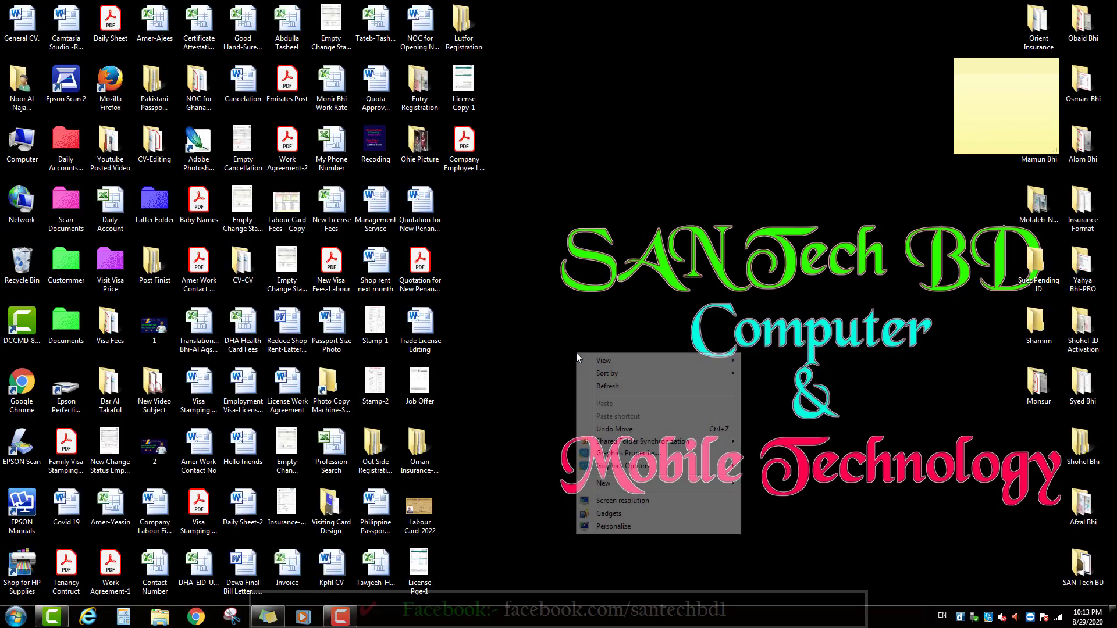
click(606, 386)
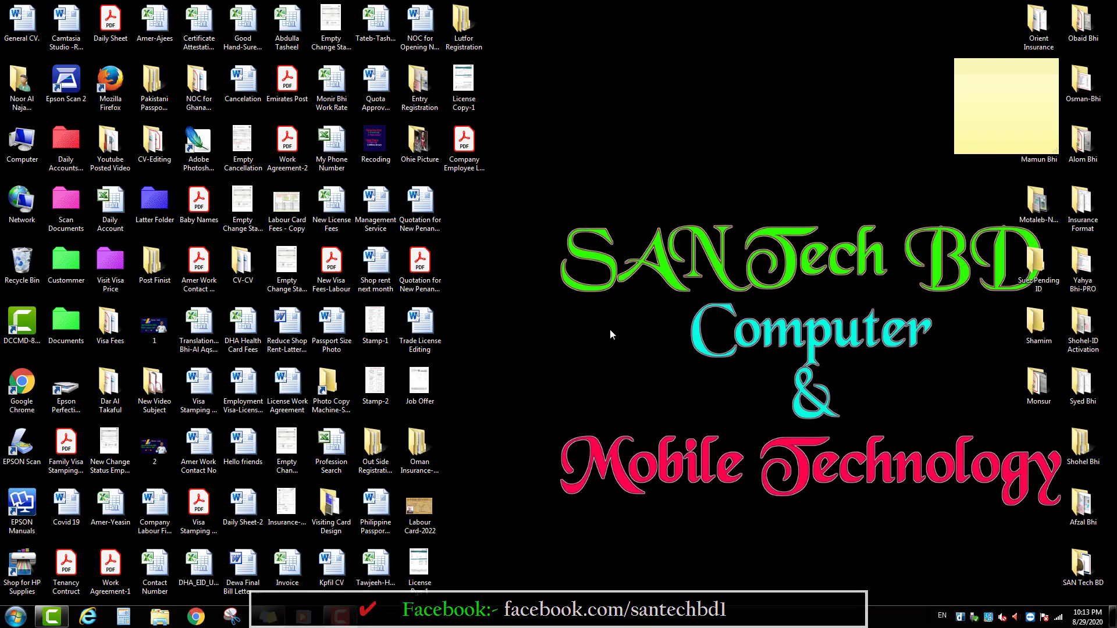
right_click(624, 316)
click(655, 351)
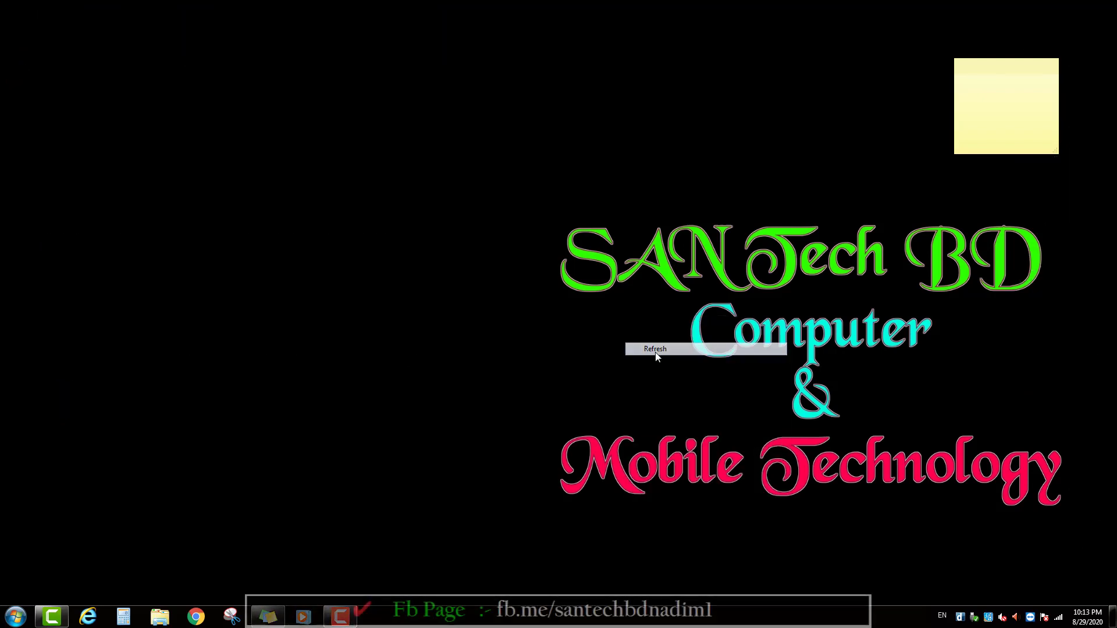
right_click(585, 345)
click(620, 381)
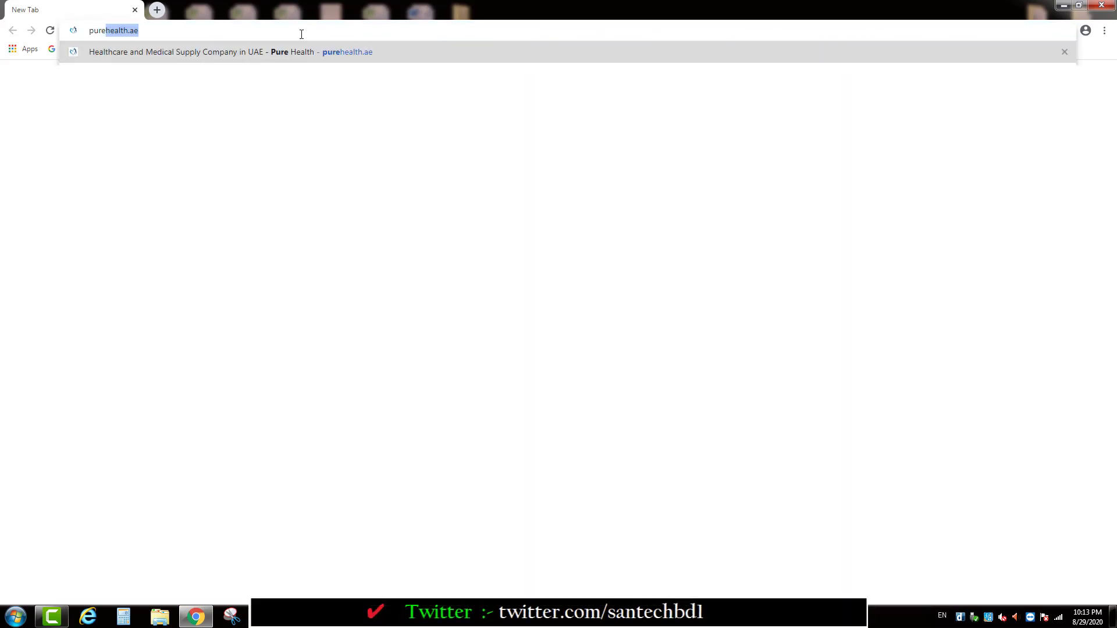
Go to purehealth.ae/cvdscr in Chrome's address bar
text(alth.a)
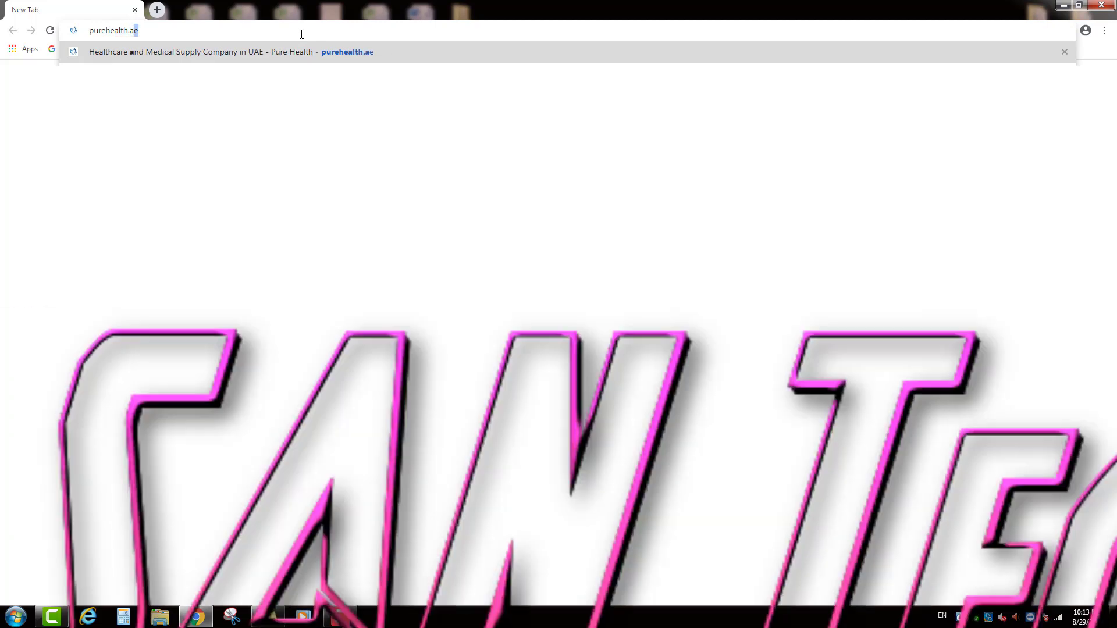
text(e/)
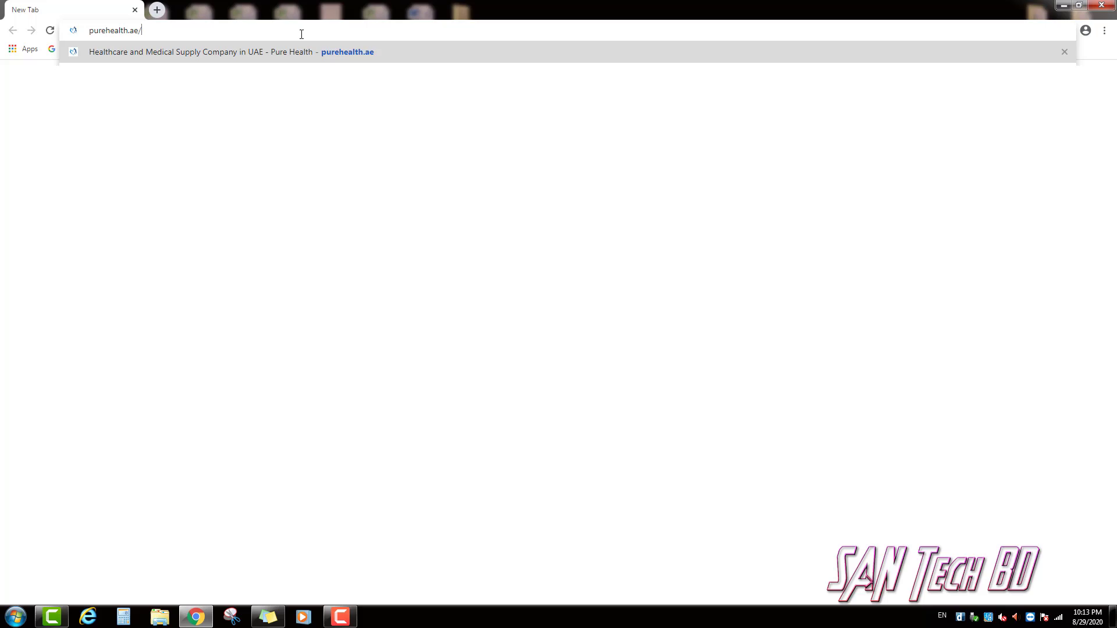
text(cv)
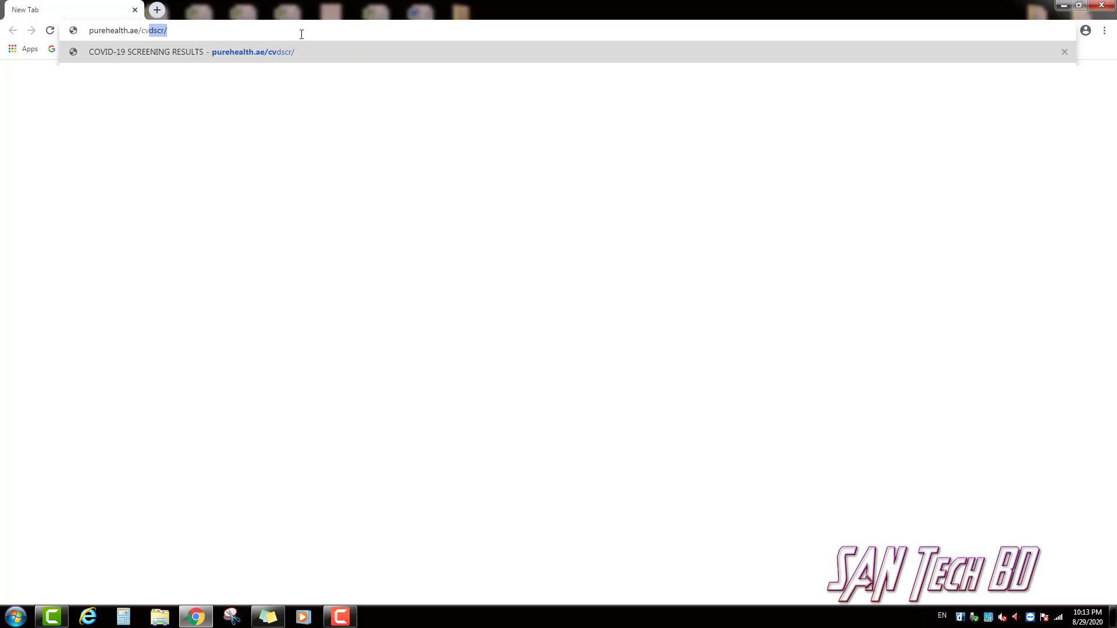
text(dscr/)
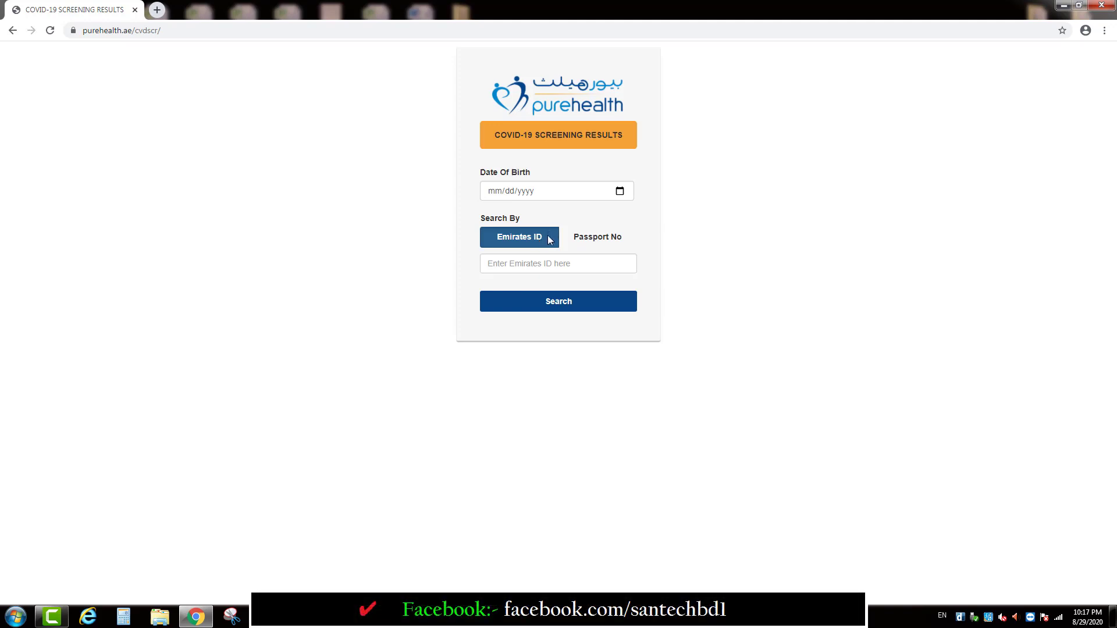
Toggle Search By between Passport No and Emirates ID, ending on Passport No
click(527, 242)
click(518, 243)
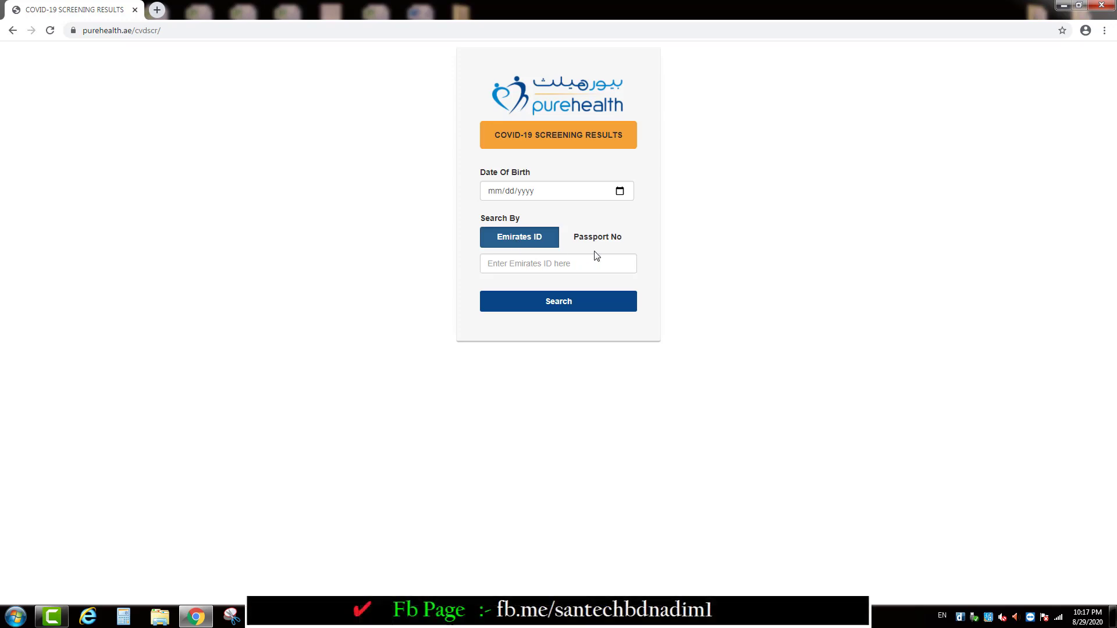
click(614, 246)
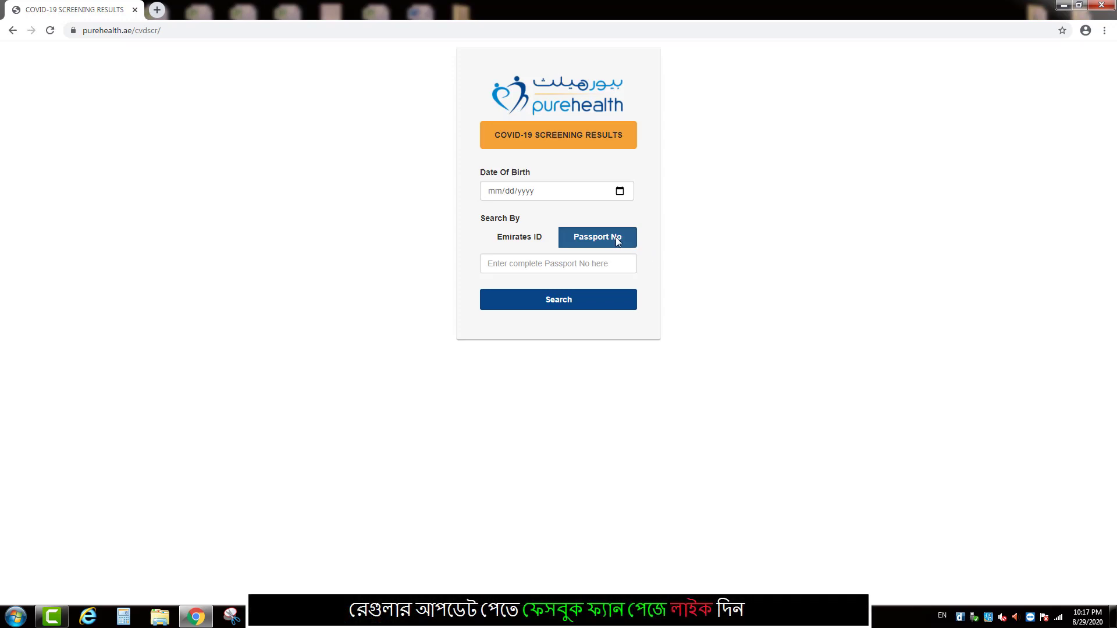
triple_click(514, 177)
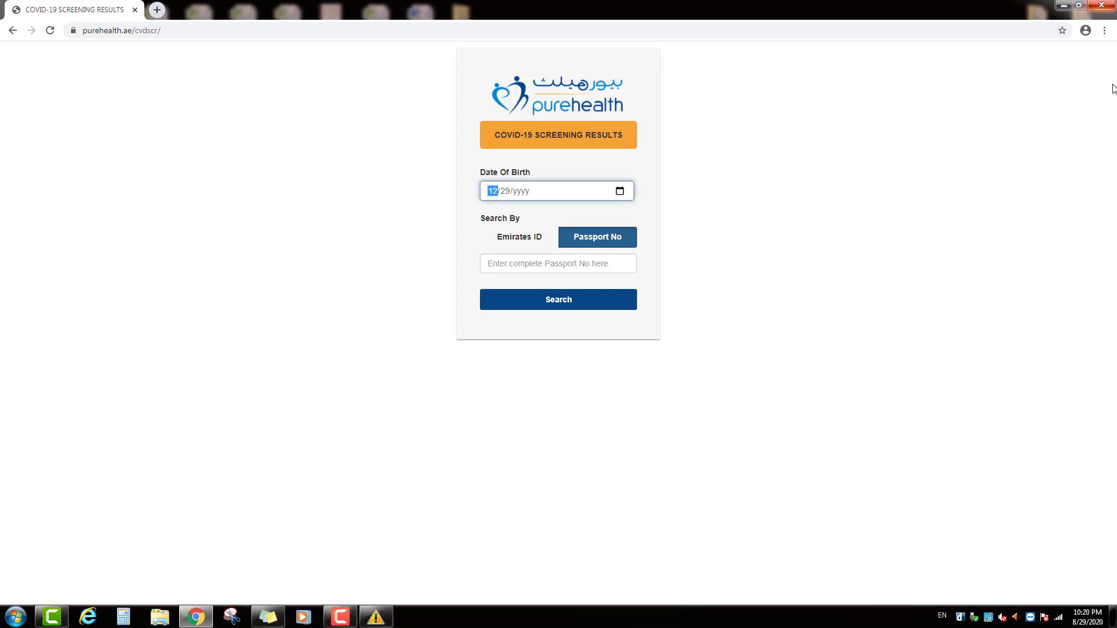
key(Down)
key(Down)
key(Down)
key(Tab)
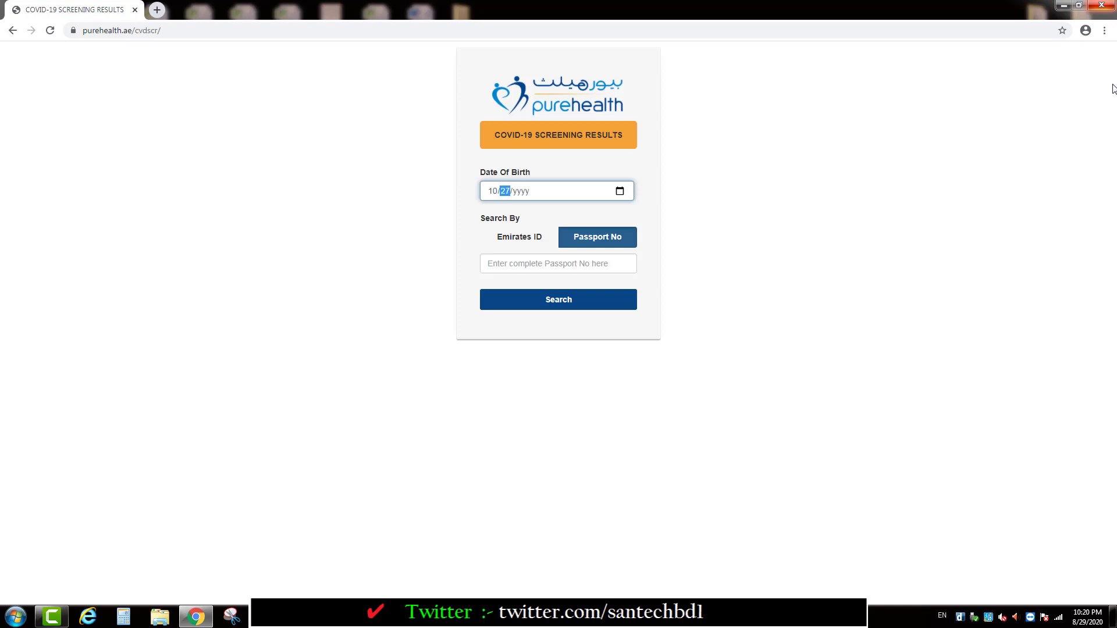
key(Down)
key(Tab)
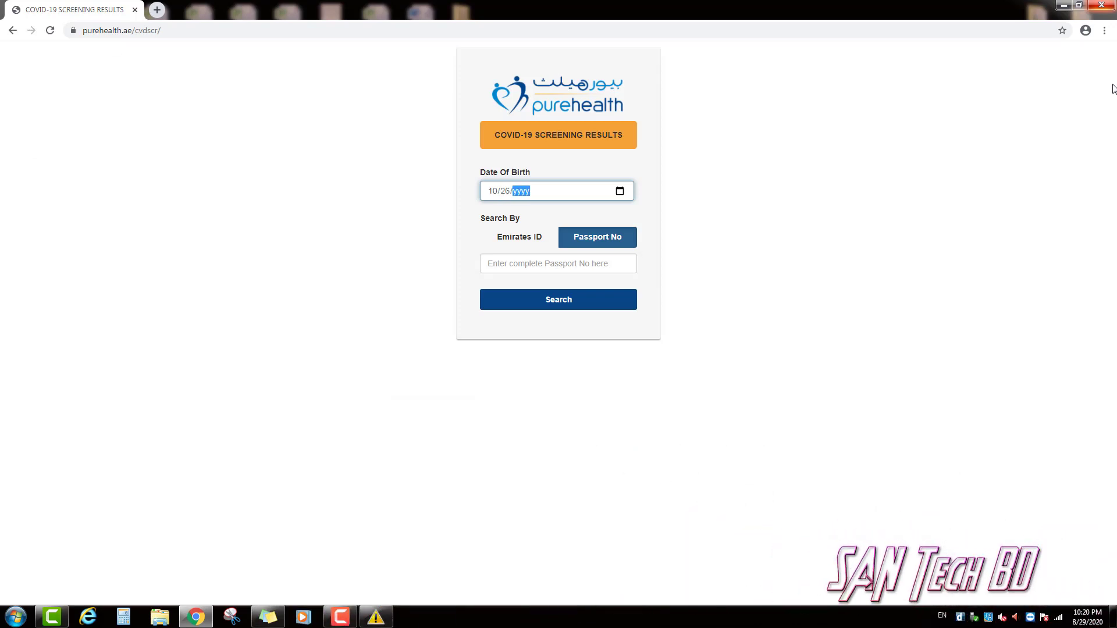
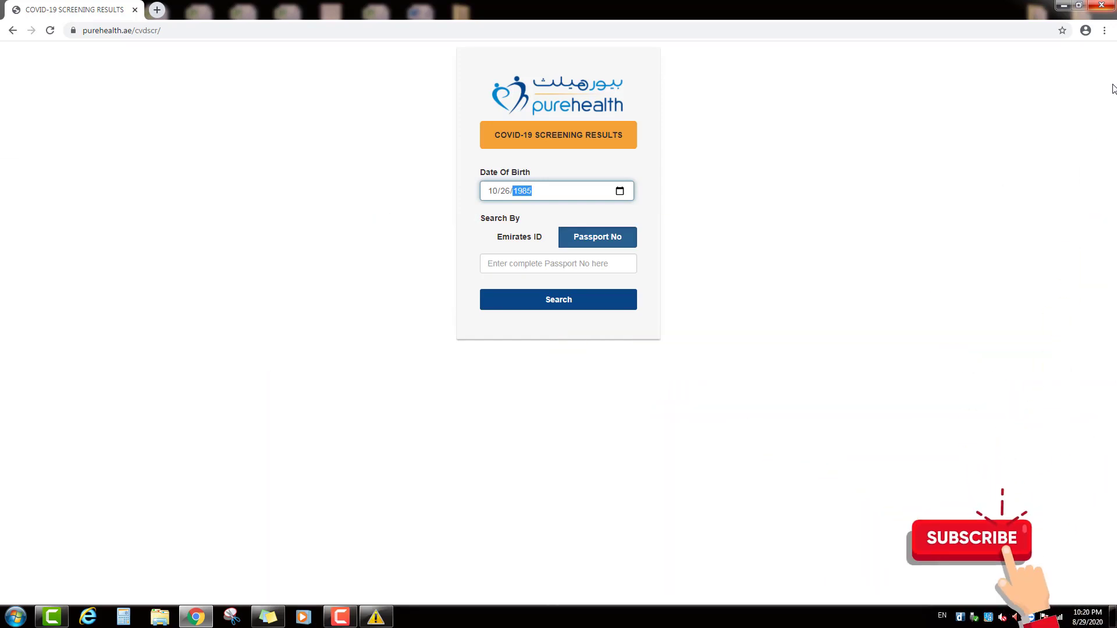
click(529, 217)
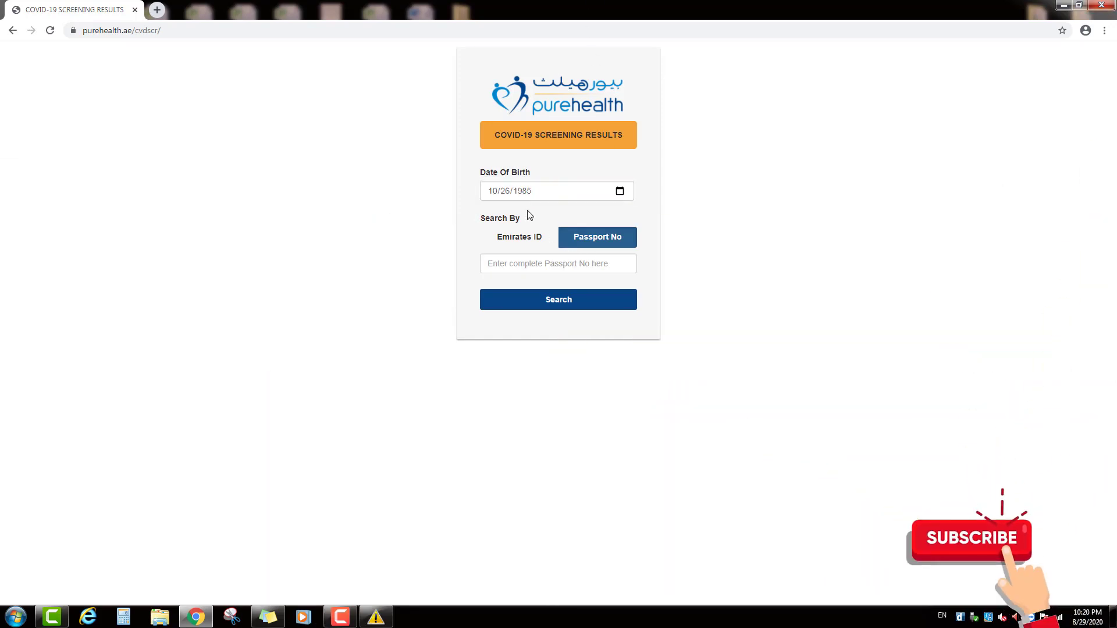
Set Search By to Emirates ID and type the Emirates ID number into its field
triple_click(512, 219)
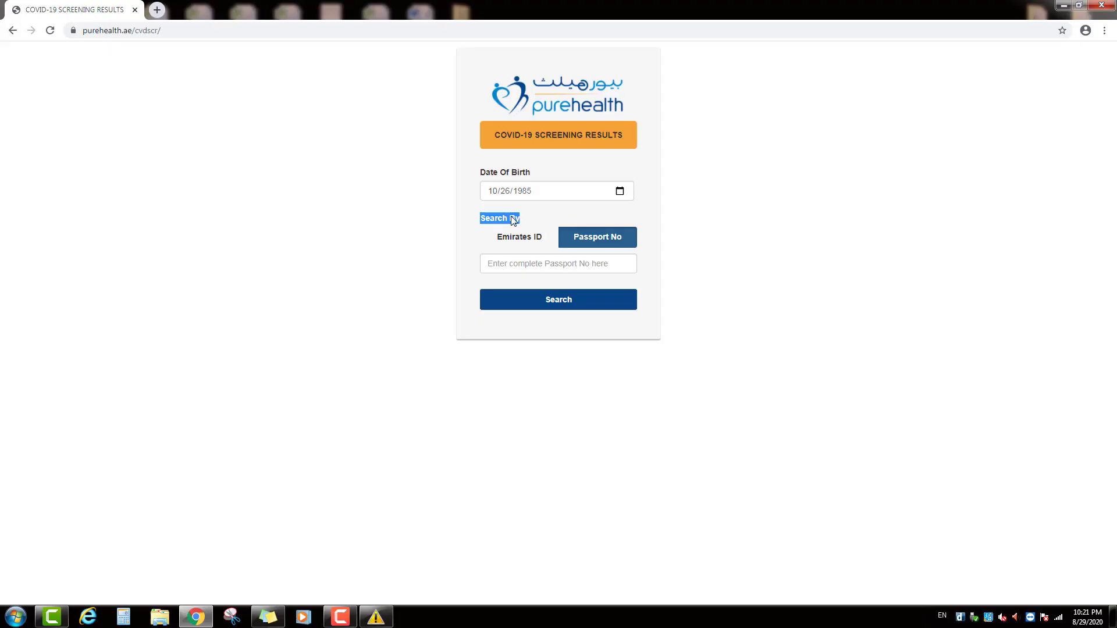
click(516, 236)
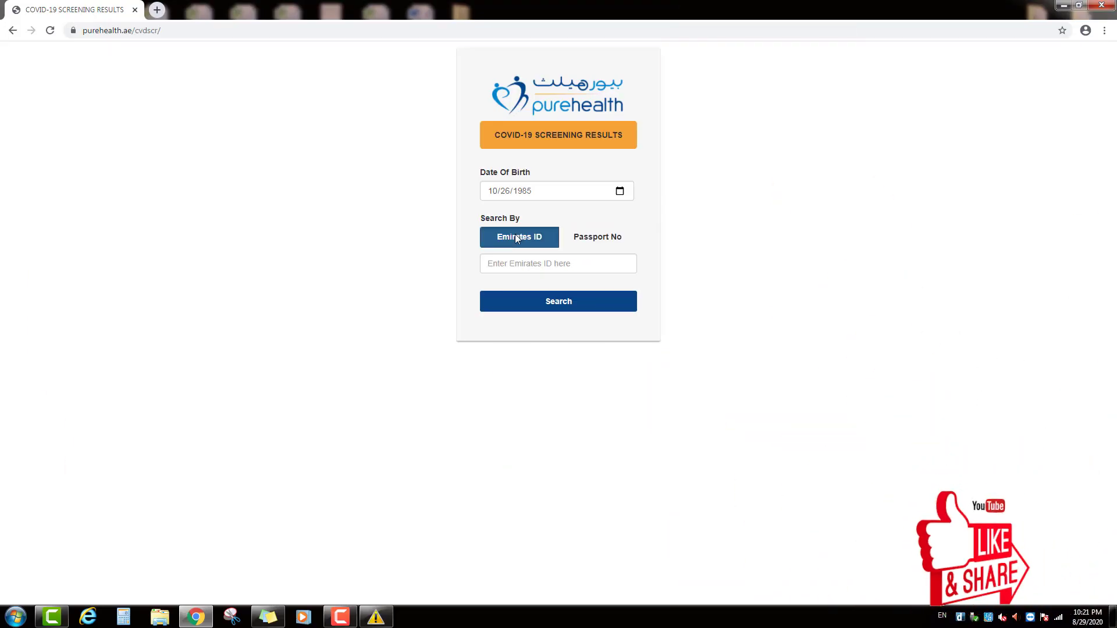
click(609, 245)
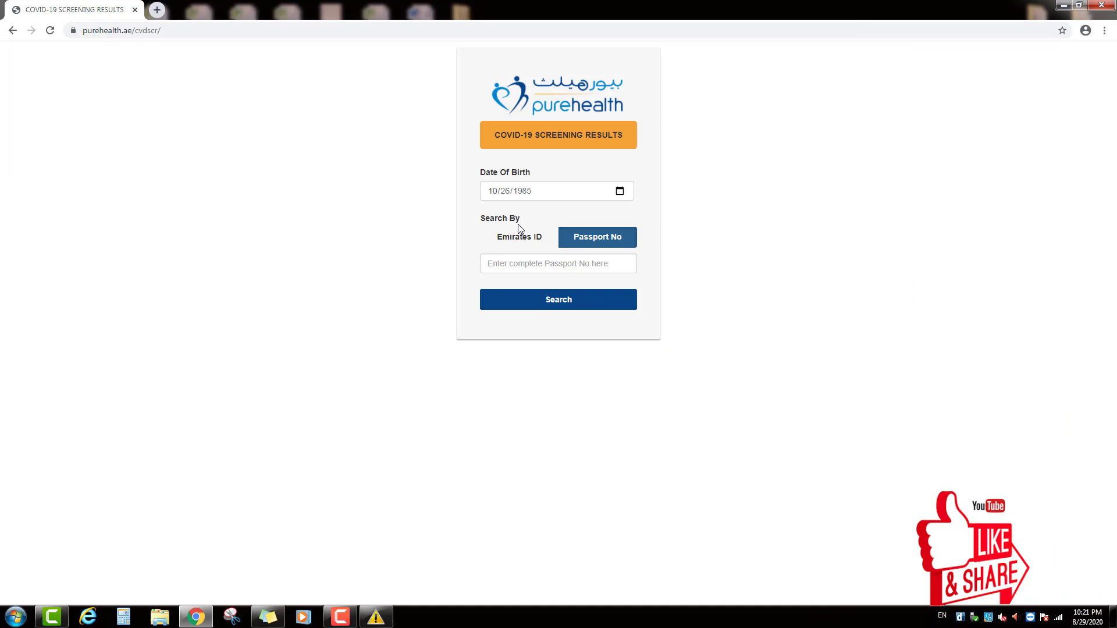
mouse_move(520, 228)
mouse_down()
mouse_move(539, 239)
mouse_move(520, 239)
mouse_up()
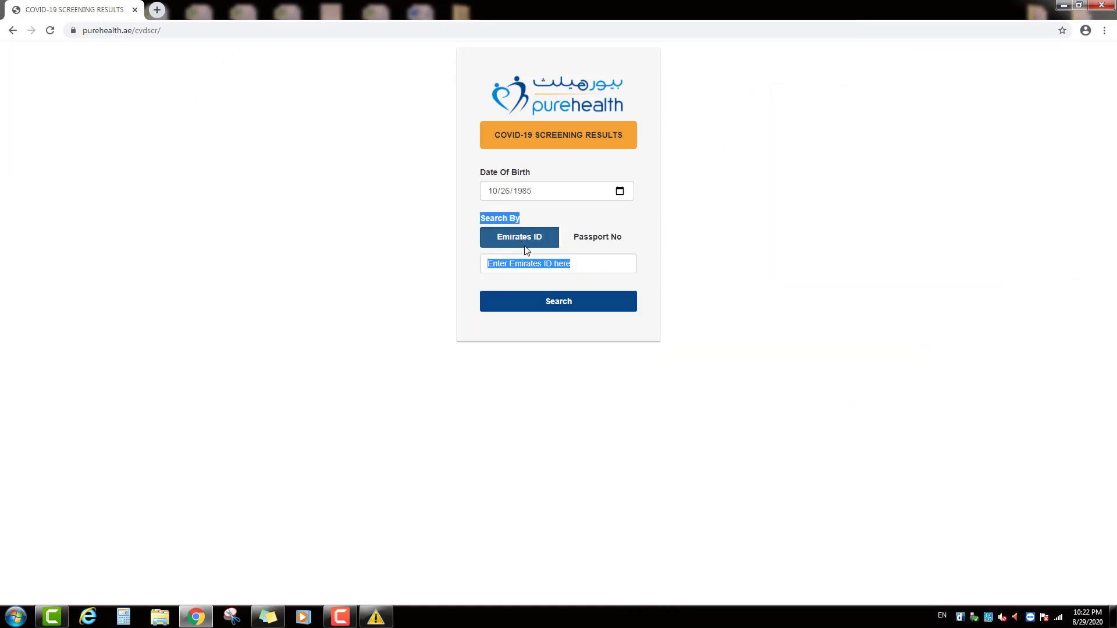
click(520, 263)
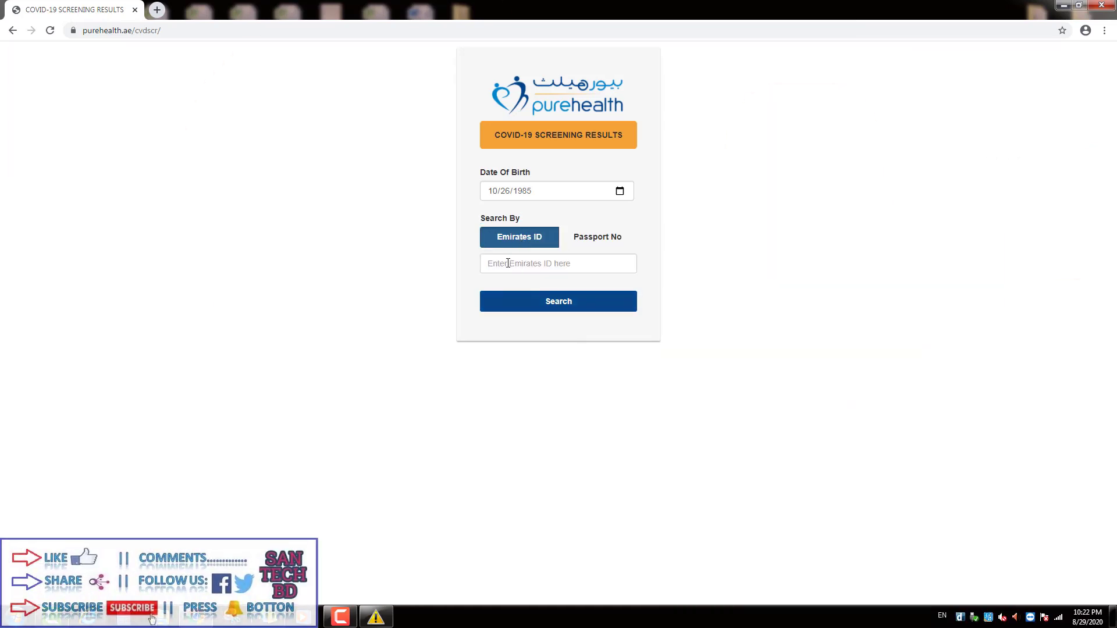
click(508, 263)
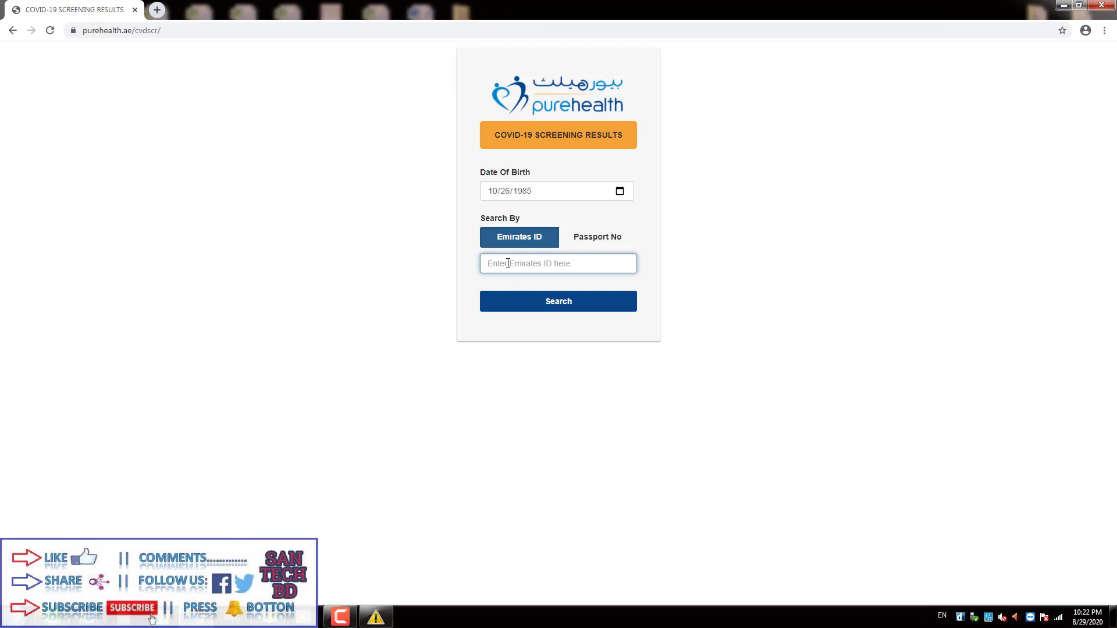
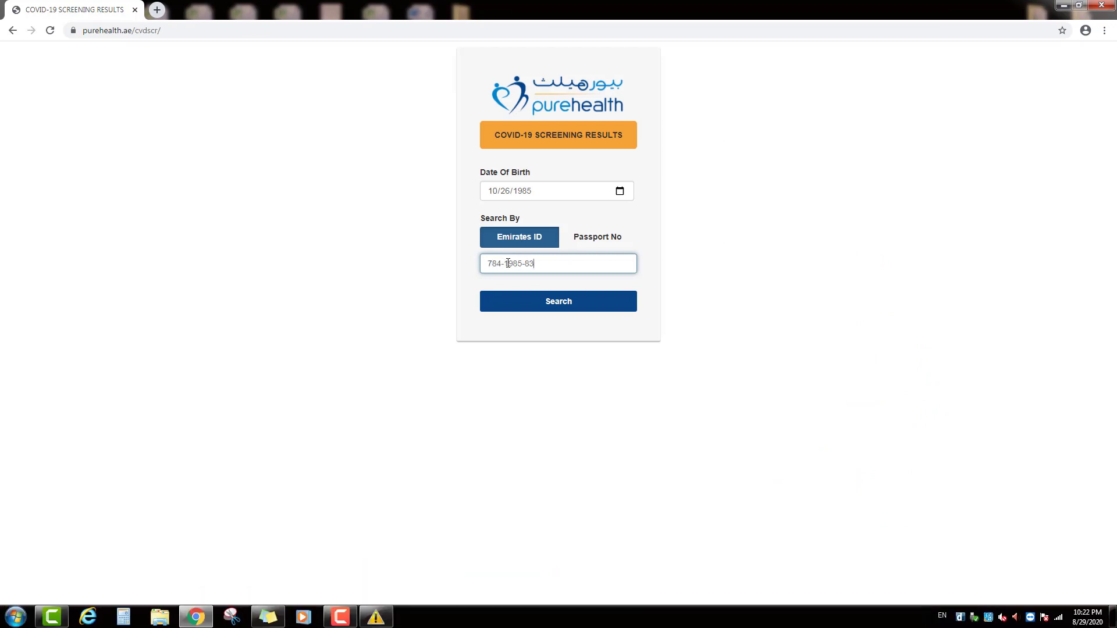
Search by Emirates ID, then highlight the Negative result's status, ID and result date lines
click(579, 307)
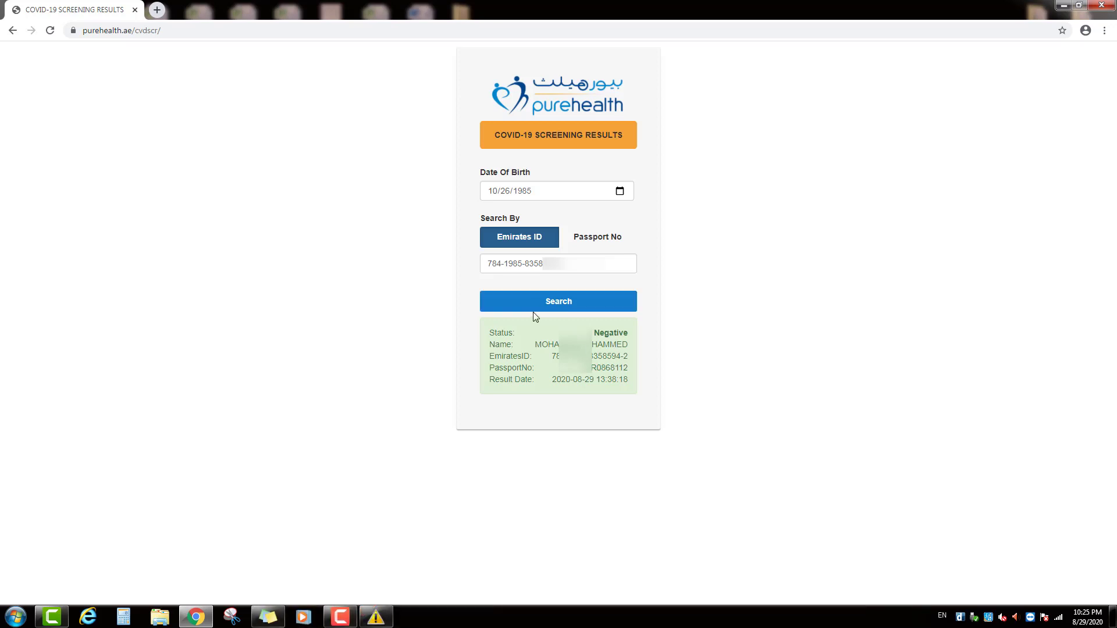
drag(504, 330, 541, 381)
click(509, 351)
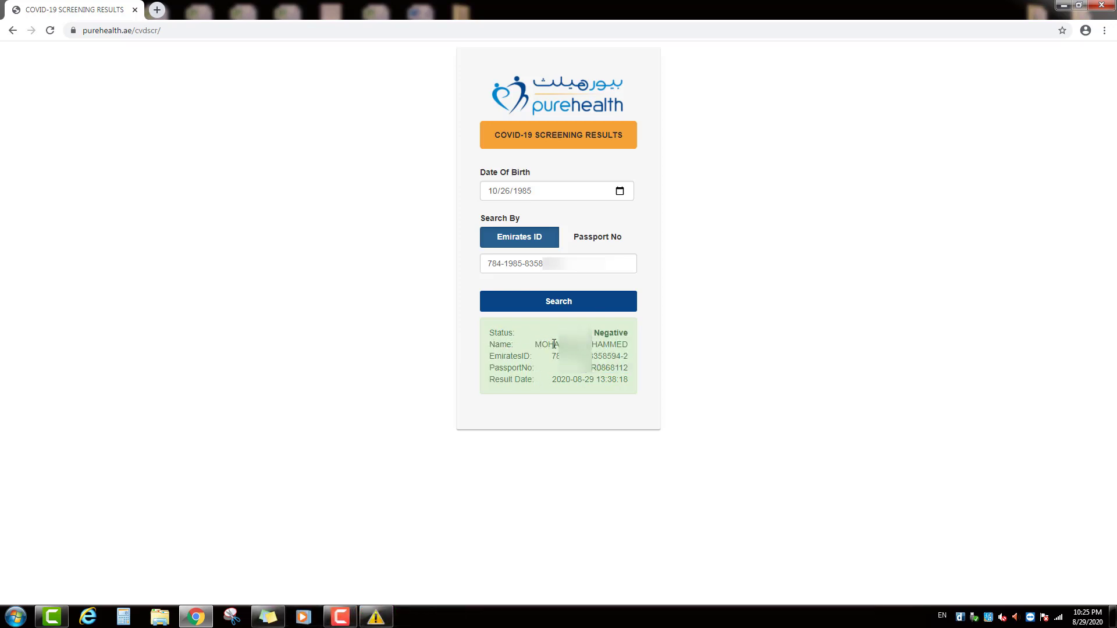
drag(517, 356, 582, 358)
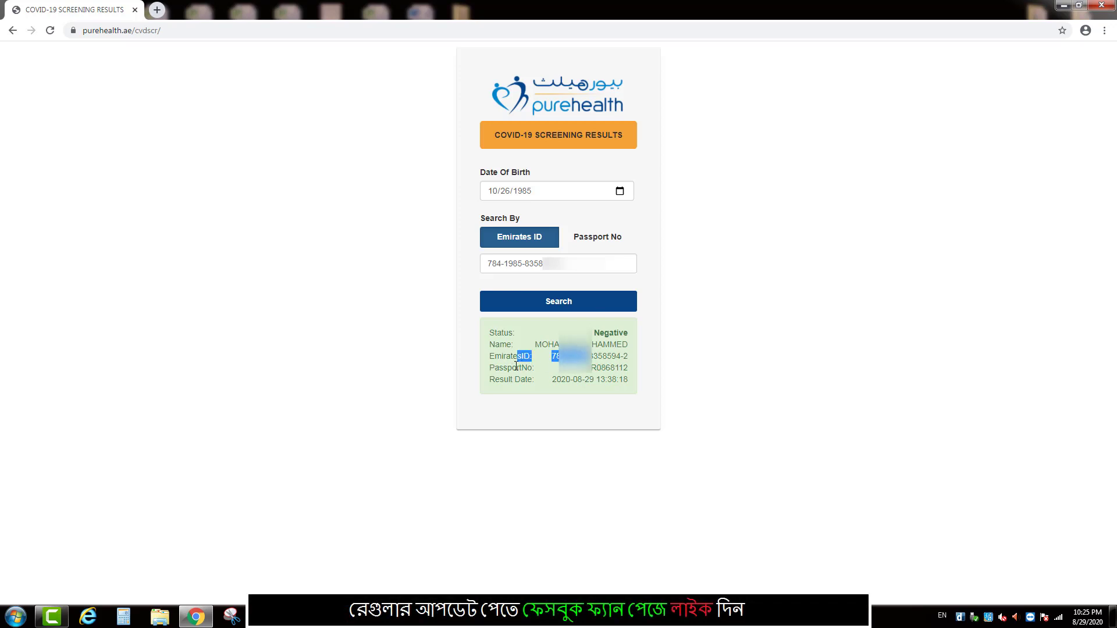
drag(485, 381, 604, 381)
click(579, 396)
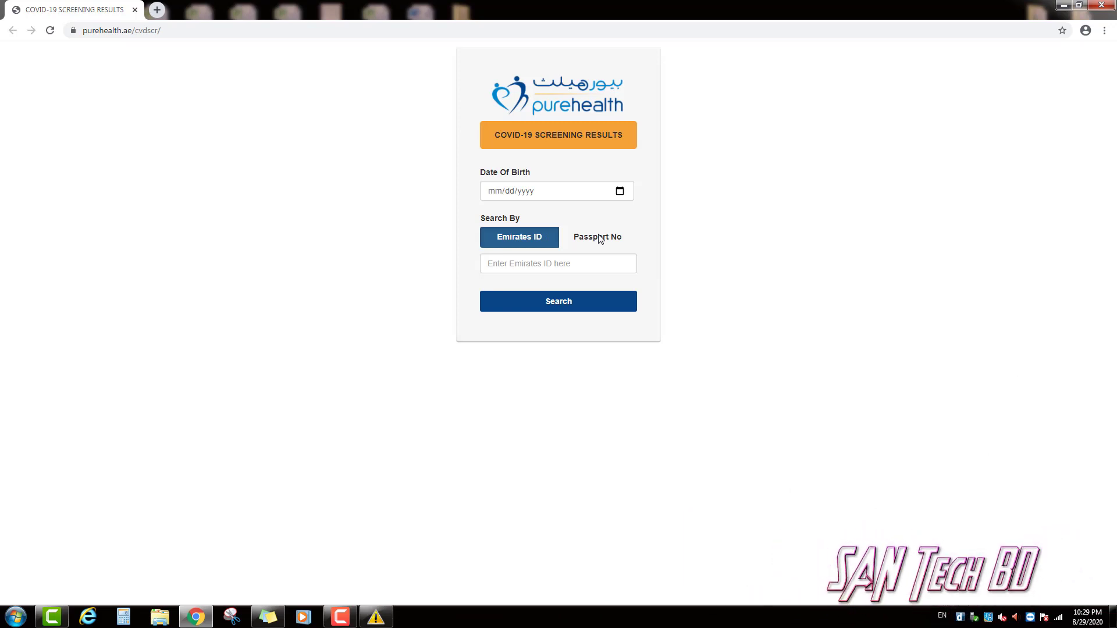
click(600, 238)
click(498, 192)
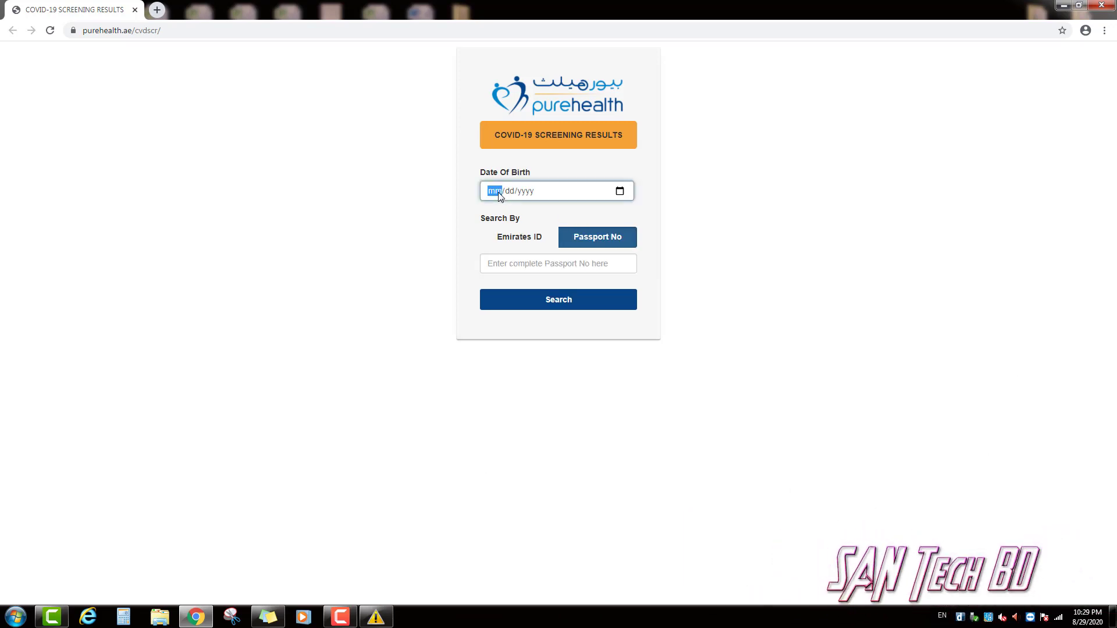
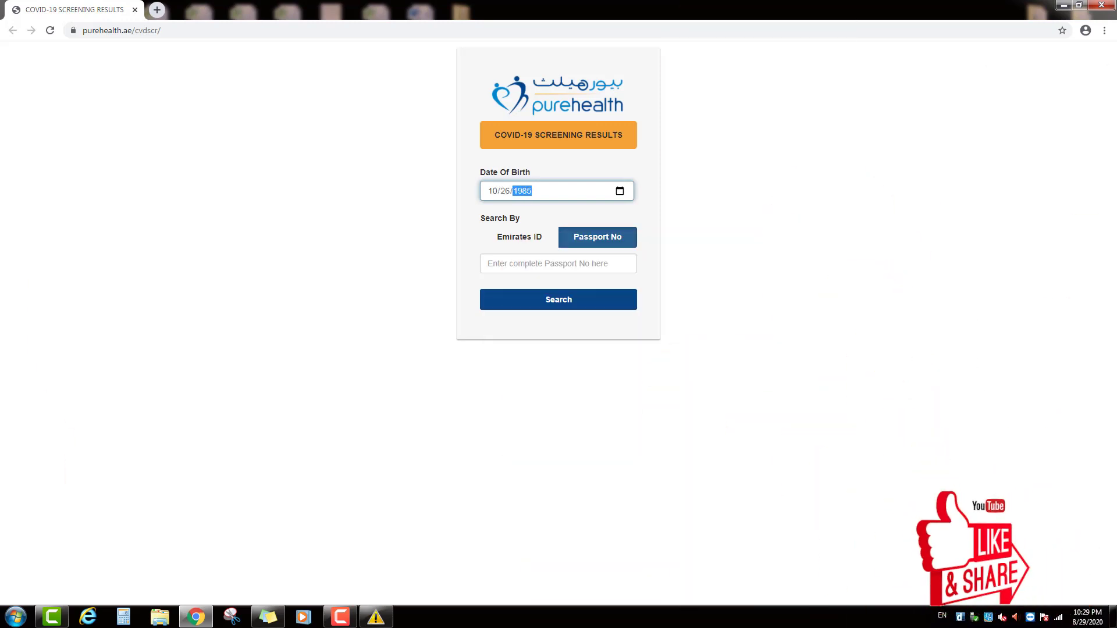
click(592, 243)
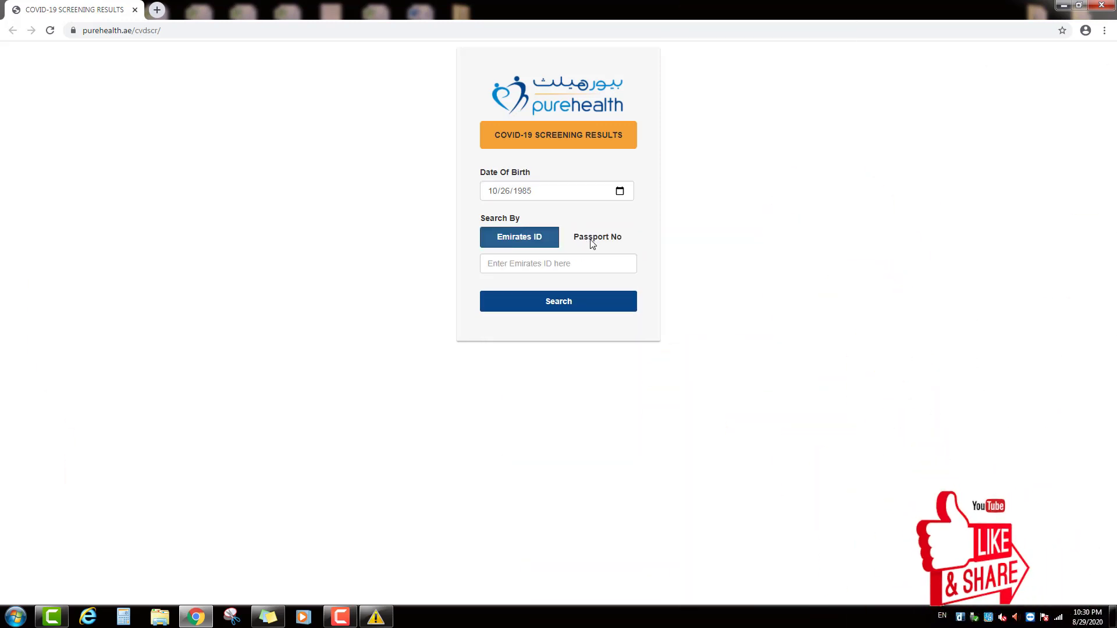
Choose Passport No, type the passport number and run the search
click(600, 243)
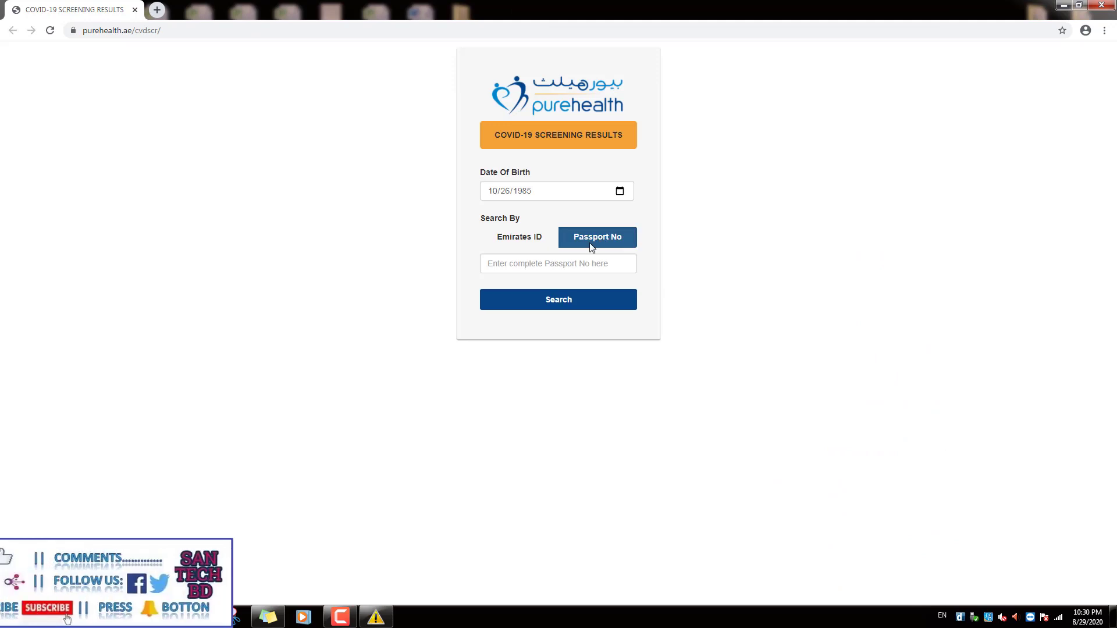
click(530, 269)
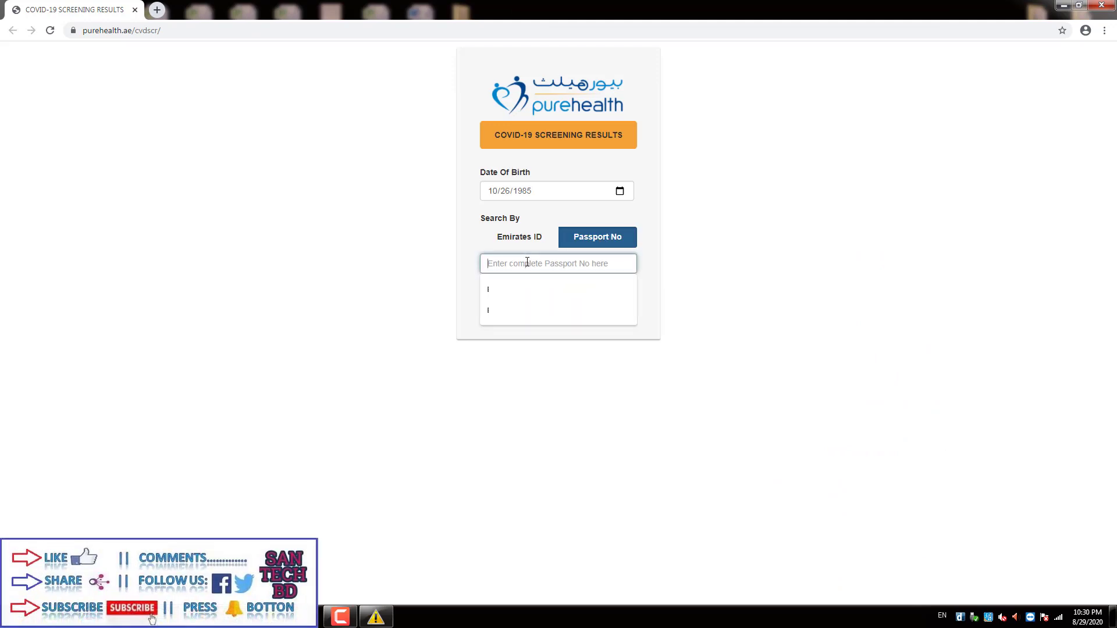
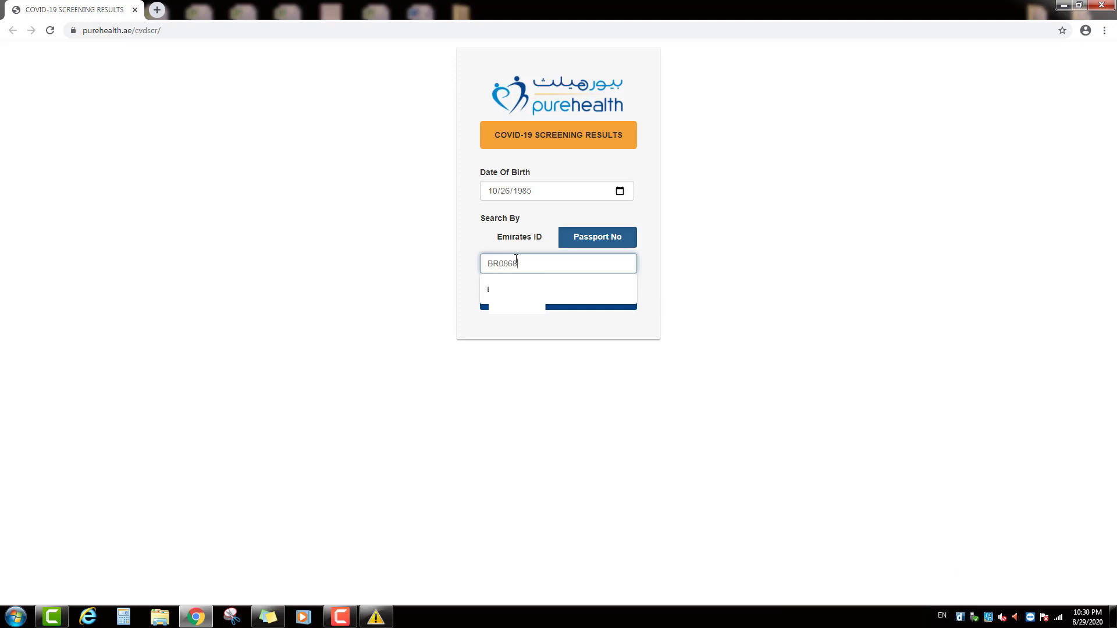
click(592, 300)
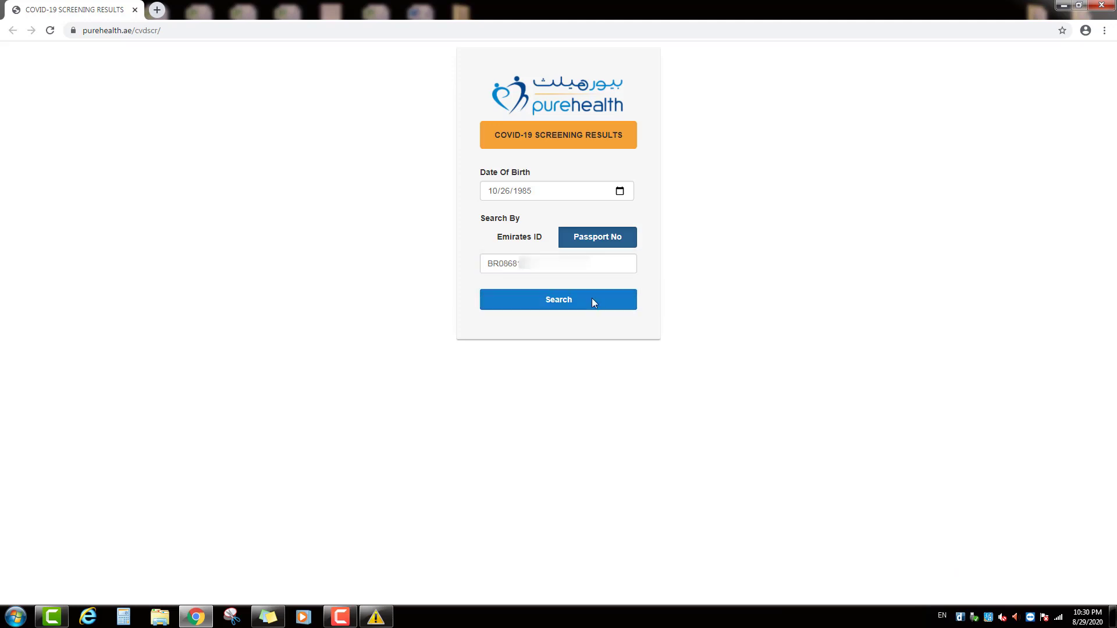
click(592, 298)
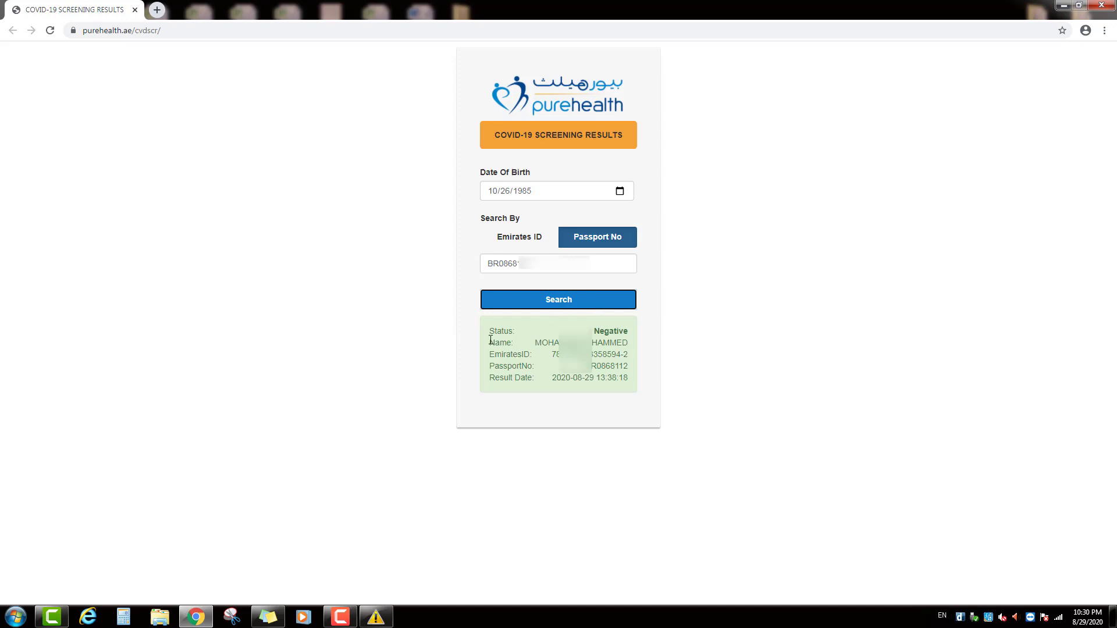
drag(494, 331, 573, 378)
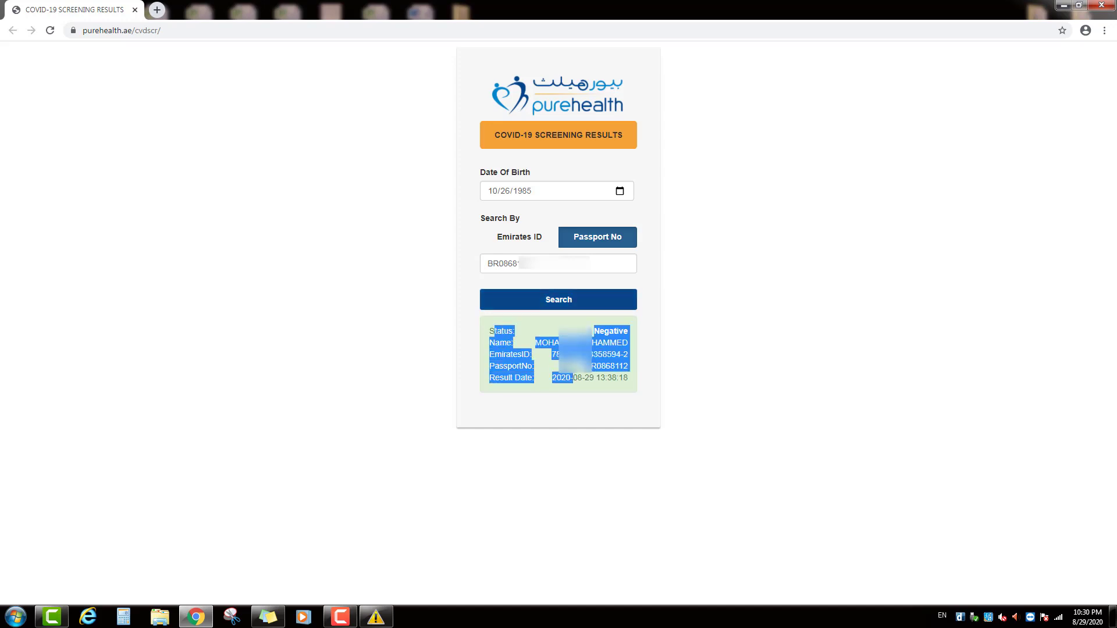
click(520, 347)
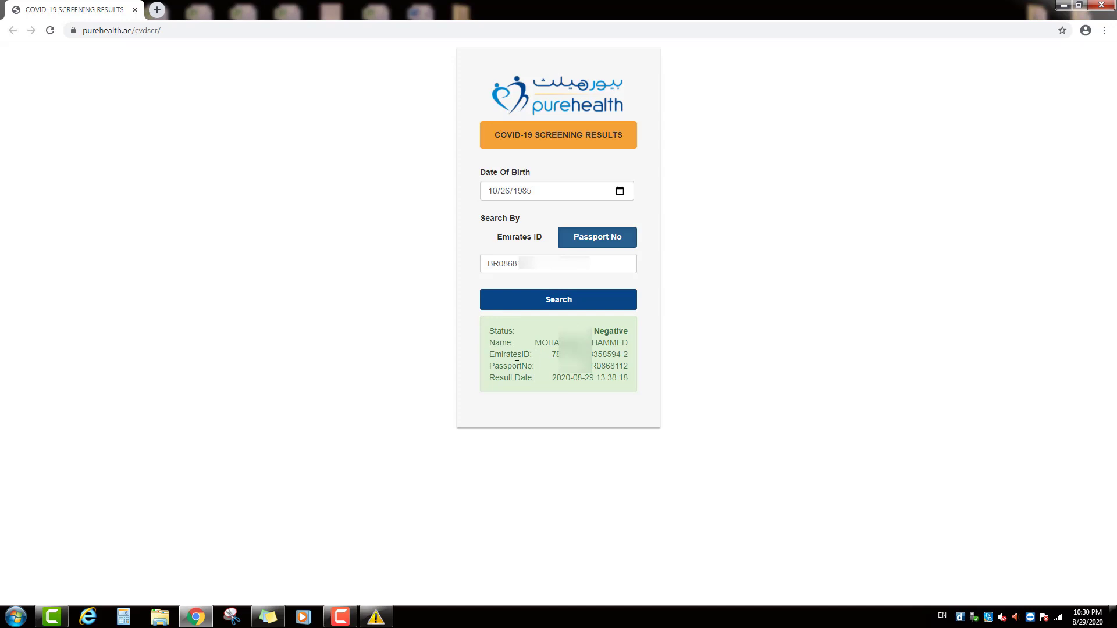
drag(517, 354, 559, 356)
click(537, 373)
drag(528, 334, 582, 378)
click(527, 330)
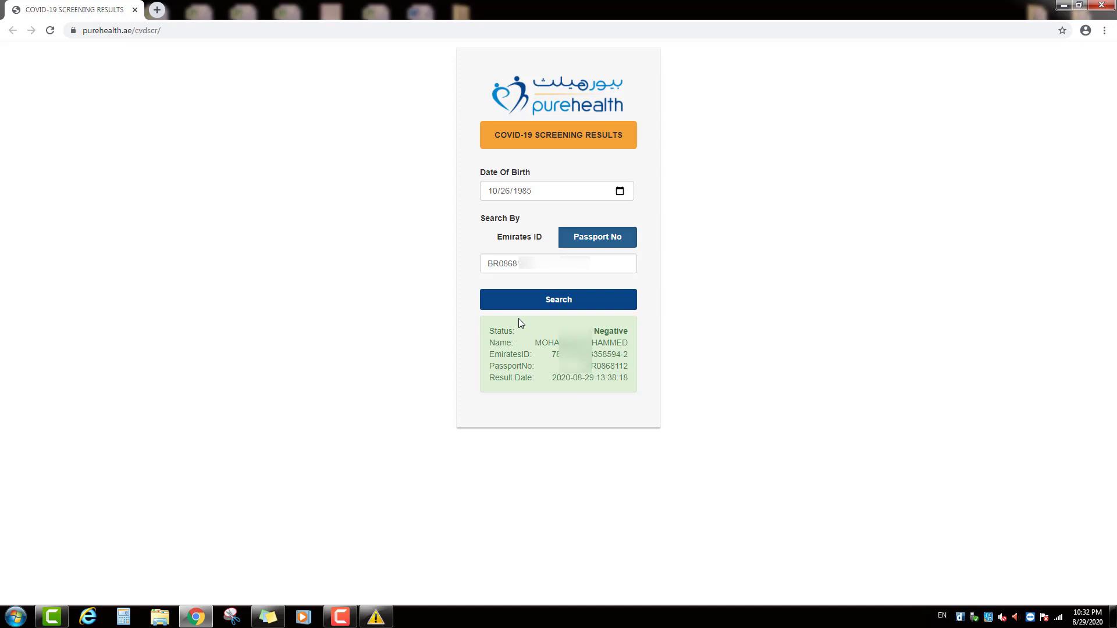